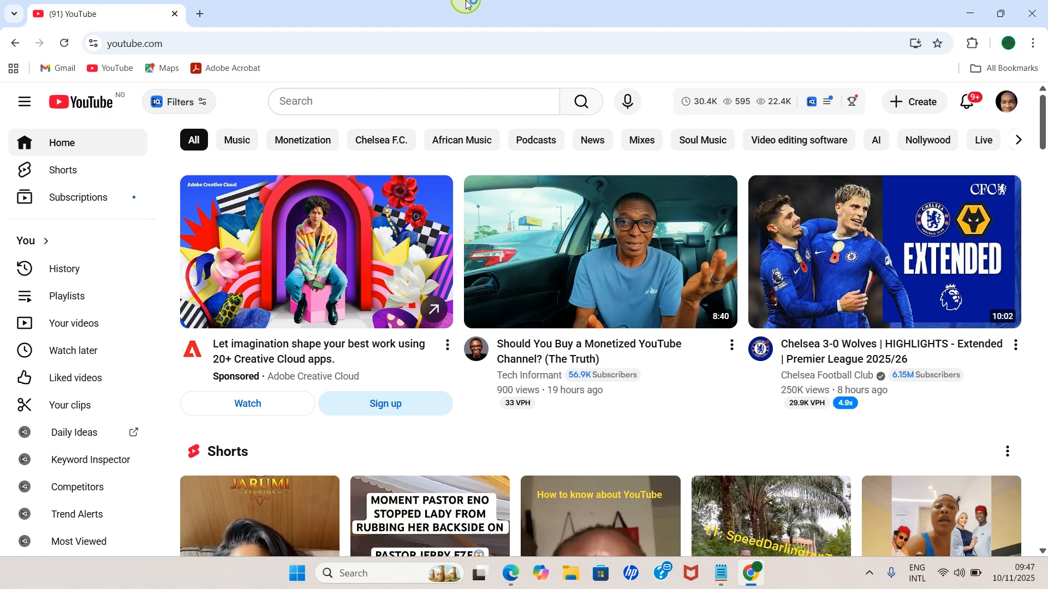
# Open the signed-in account's own channel page and go to its Posts section.
pyautogui.click(1008, 107)
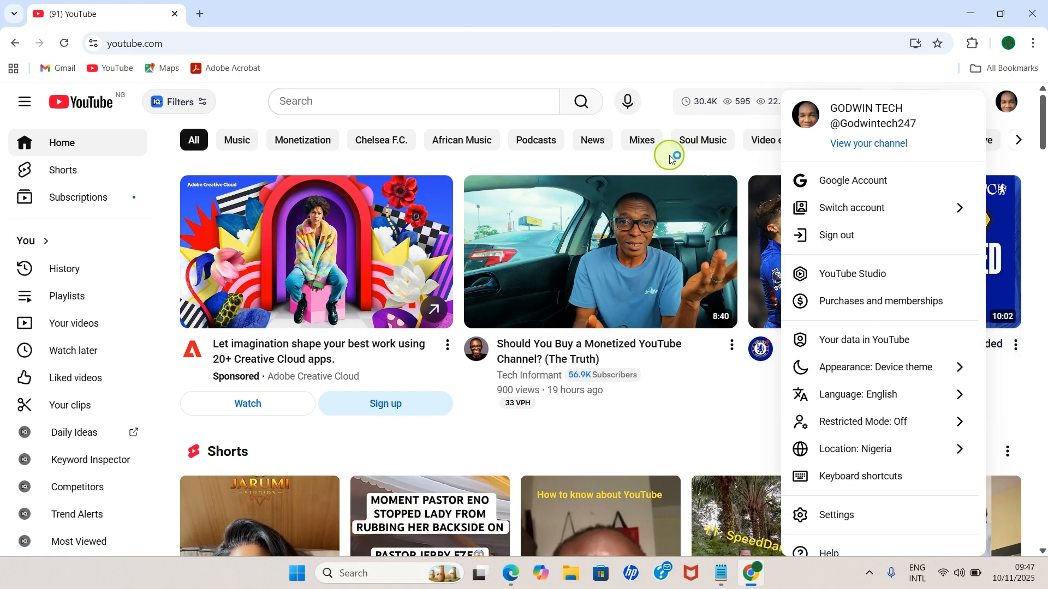
pyautogui.click(874, 145)
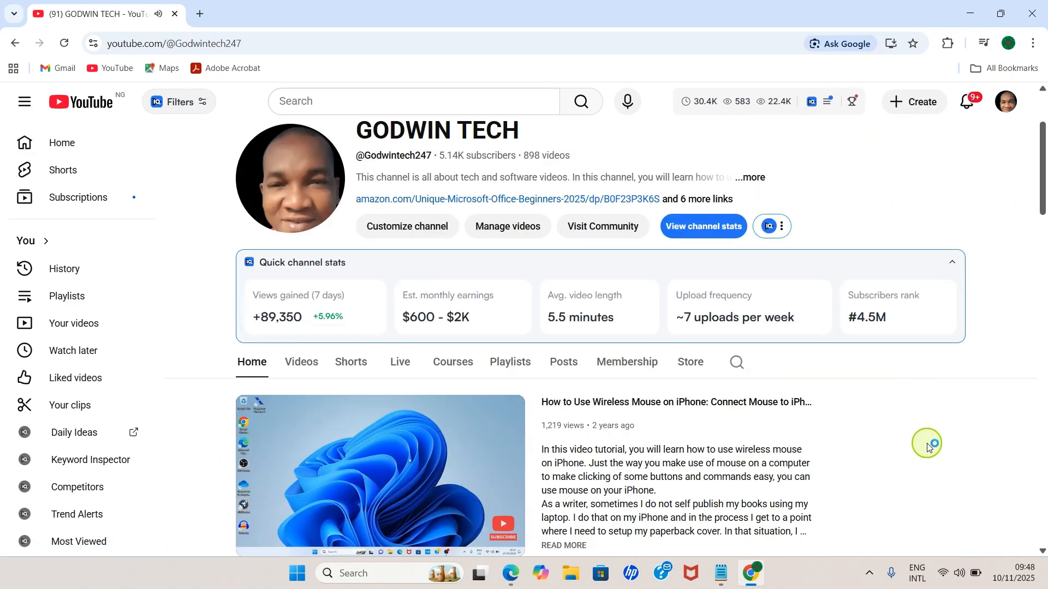
pyautogui.click(570, 377)
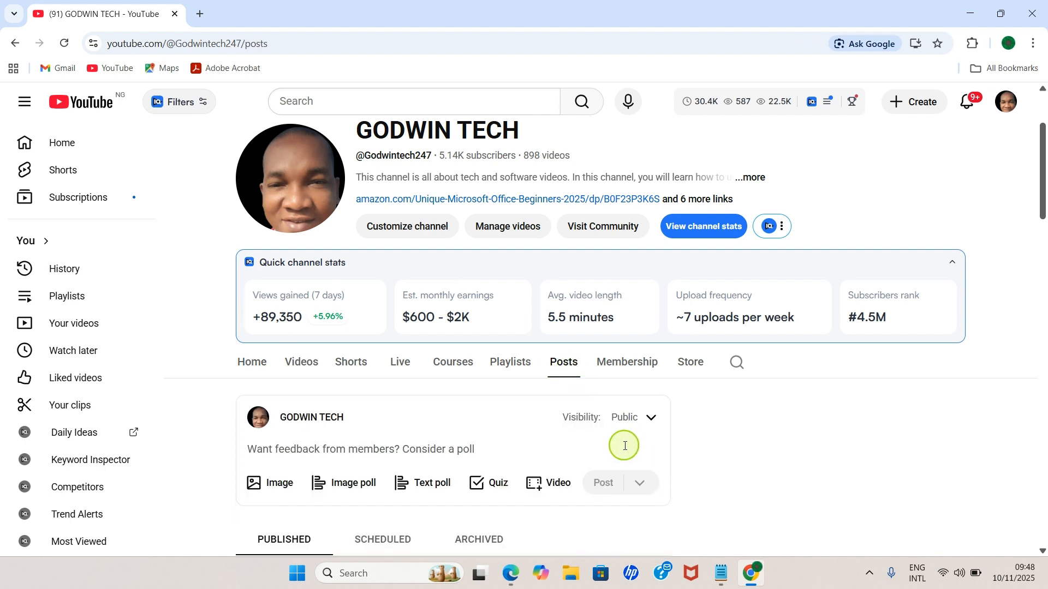
# Start an image poll post with the question "Which of these creators does not create content on YouTube growth".
pyautogui.scroll(-1, 783, 437)
pyautogui.scroll(-1, 783, 437)
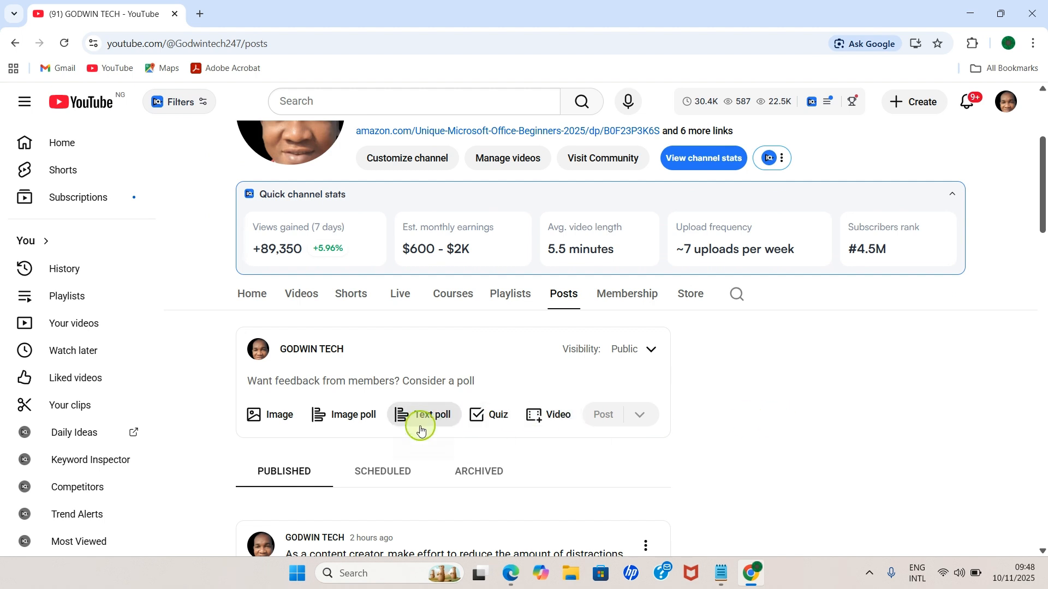
pyautogui.click(356, 426)
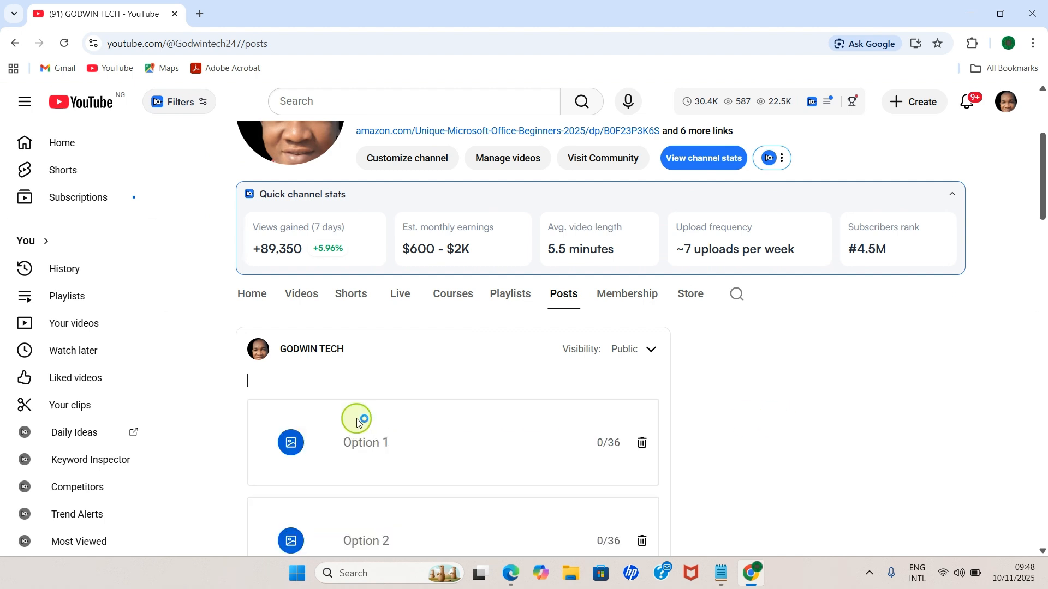
pyautogui.scroll(-2, 377, 415)
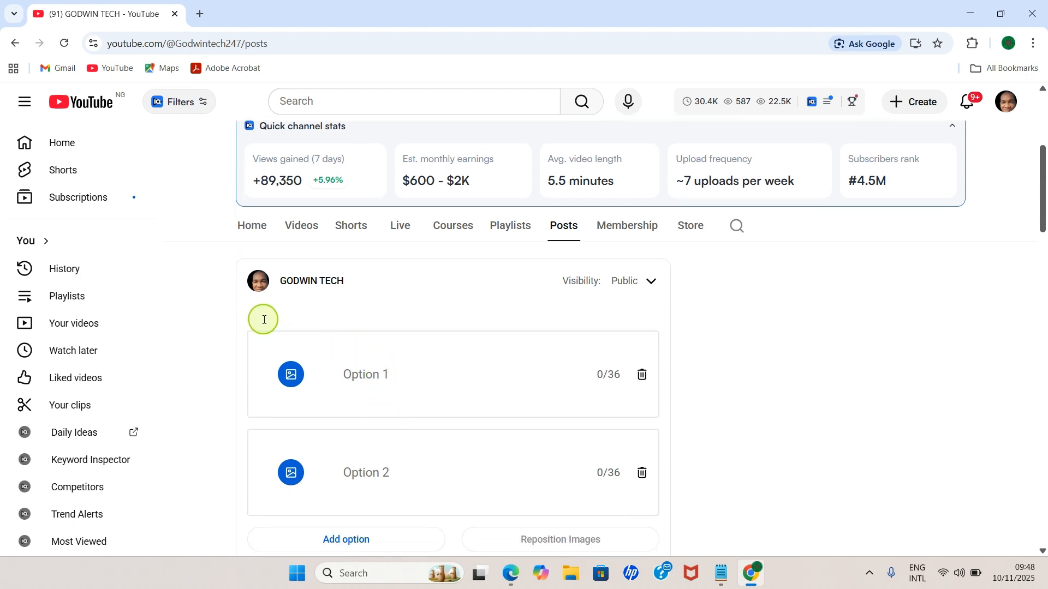
pyautogui.write('Which of these creators does not create content on YouTube growth')
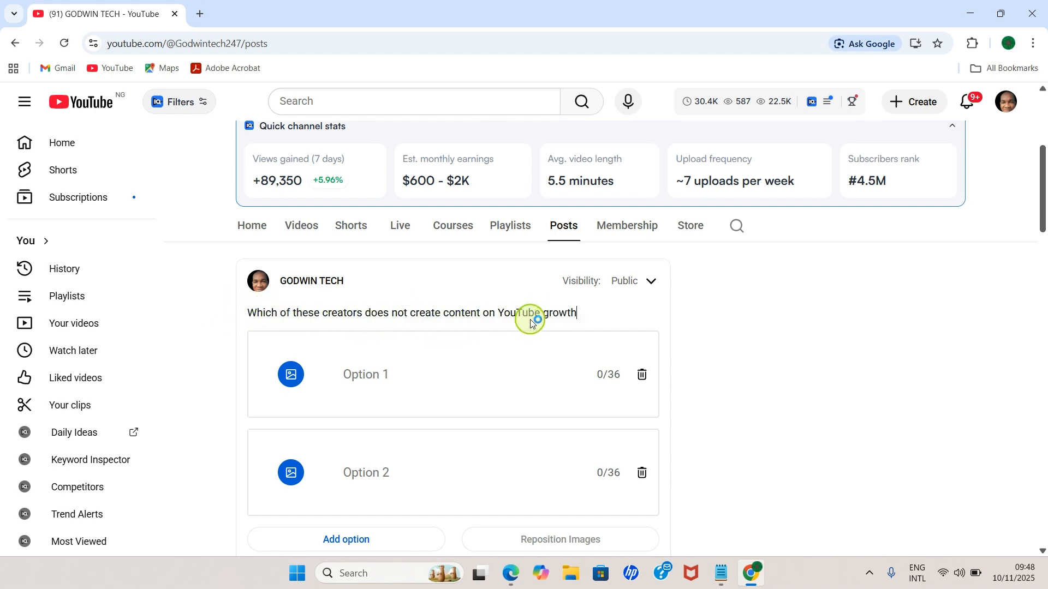
# Add the Tech Informant image from the Pictures folder to the poll's first option.
pyautogui.scroll(-2, 884, 382)
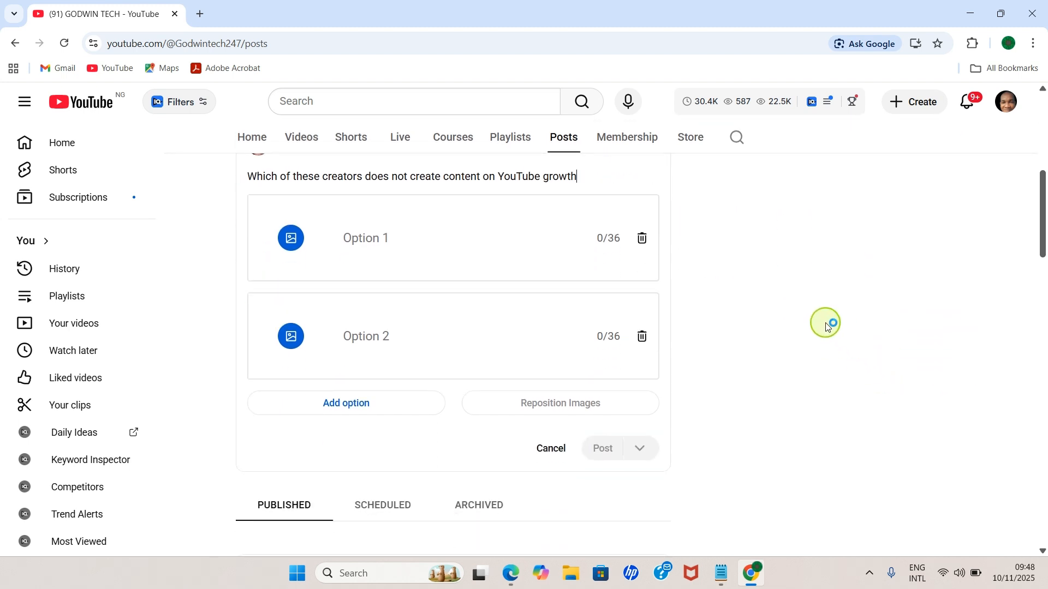
pyautogui.click(288, 244)
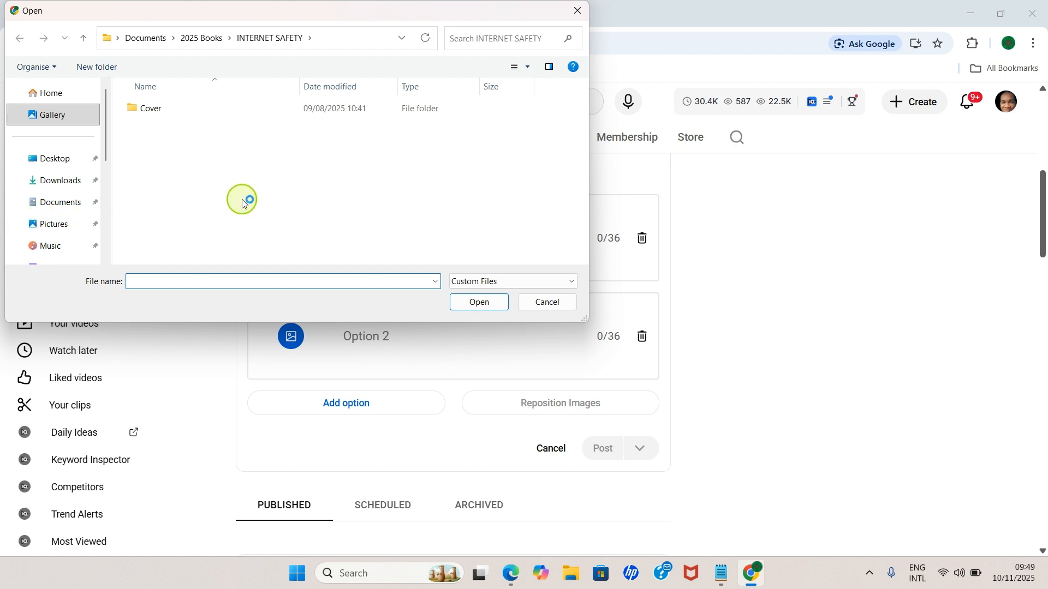
pyautogui.click(52, 228)
pyautogui.scroll(-5, 288, 187)
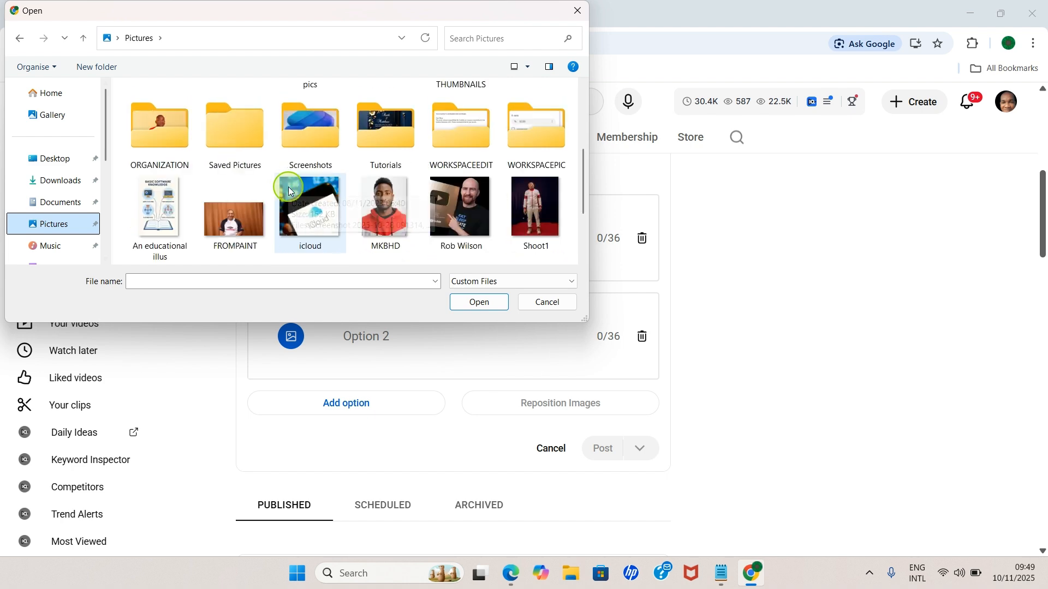
pyautogui.scroll(1, 410, 220)
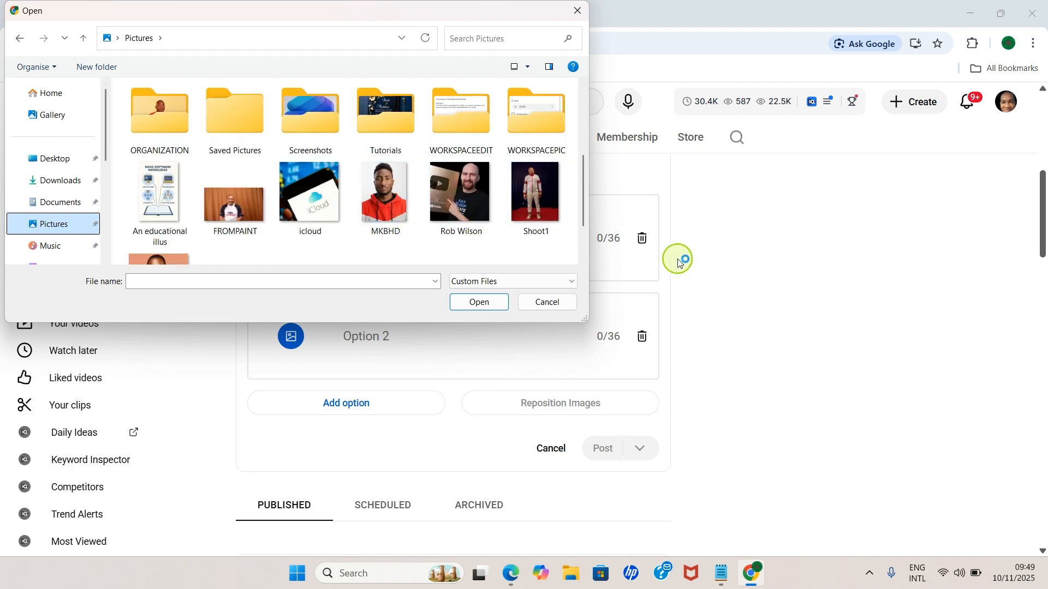
pyautogui.scroll(-1, 292, 261)
pyautogui.click(172, 224)
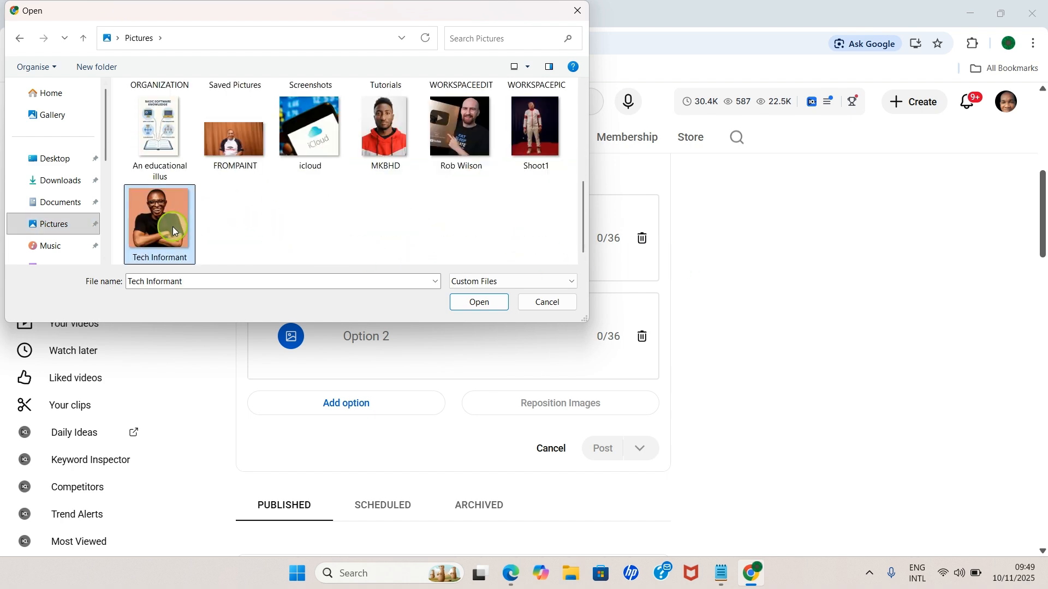
pyautogui.click(491, 303)
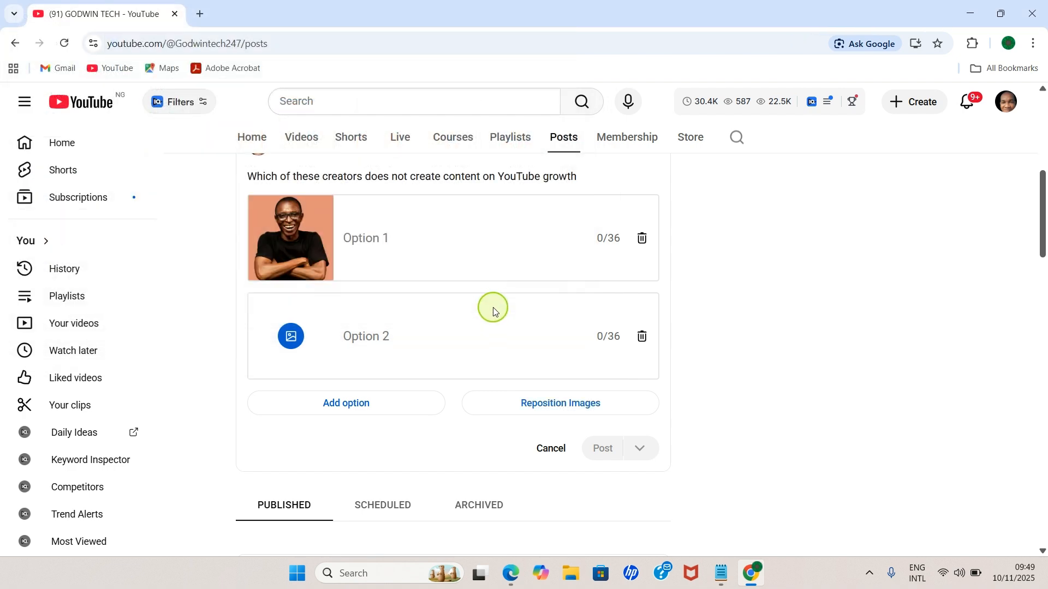
pyautogui.click(285, 342)
pyautogui.scroll(-10, 262, 174)
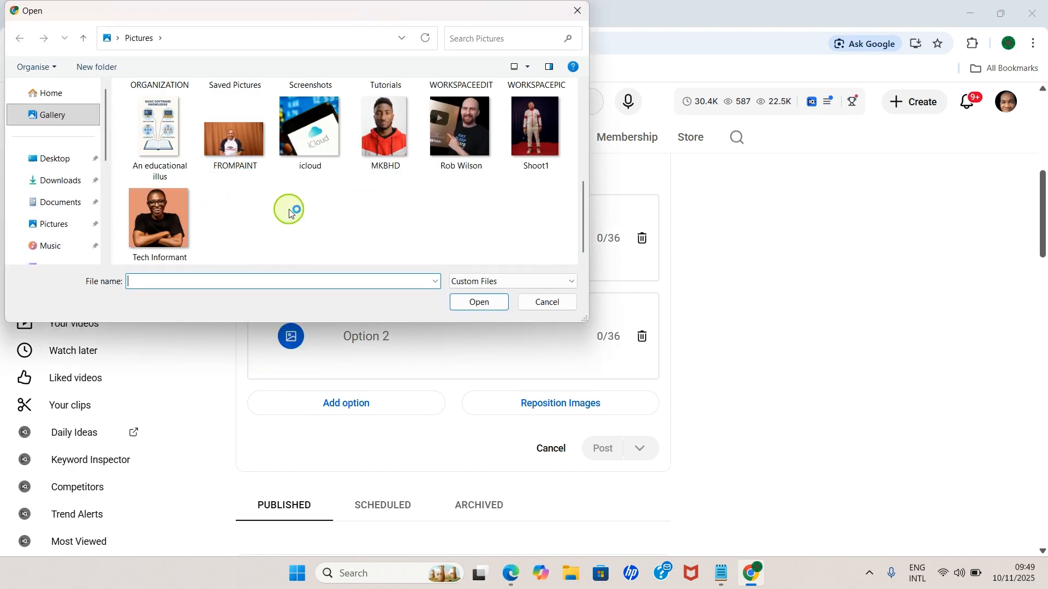
pyautogui.click(452, 149)
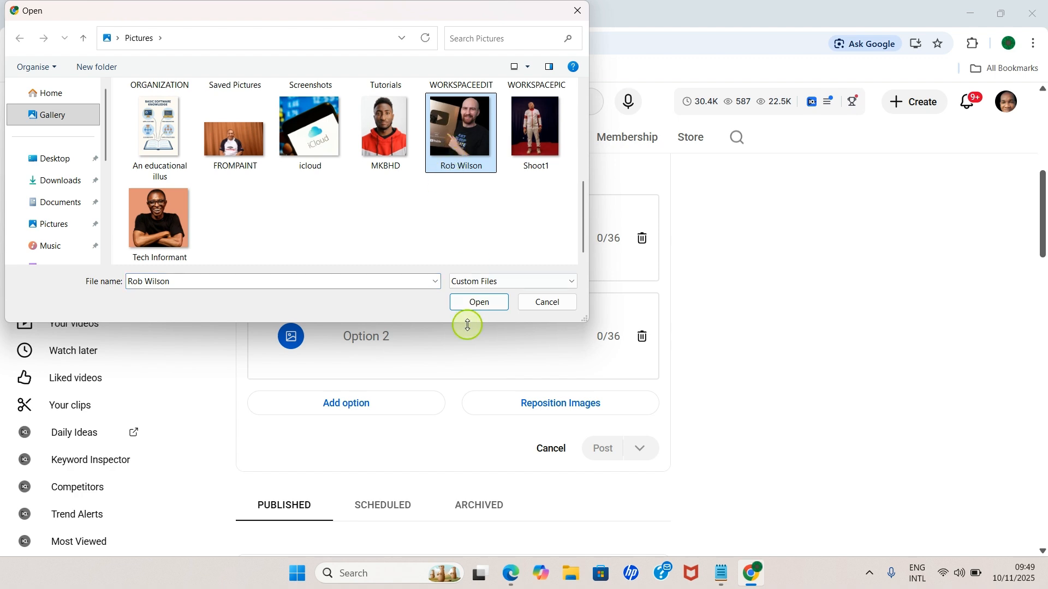
pyautogui.click(479, 302)
# Add a third option to the poll and give it the MKBHD image from the Pictures folder.
pyautogui.scroll(-1, 537, 322)
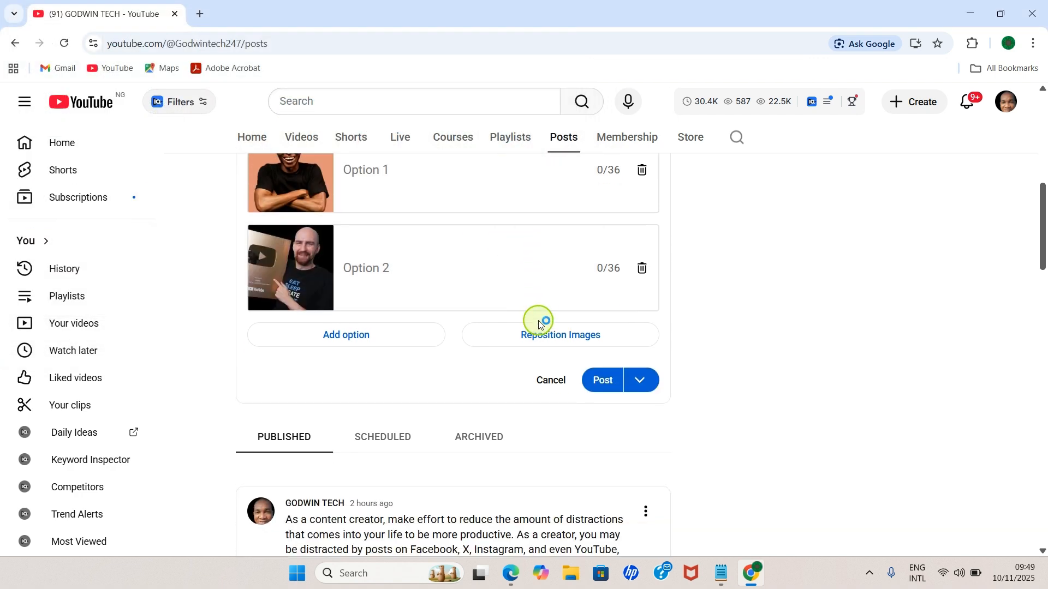
pyautogui.scroll(2, 539, 324)
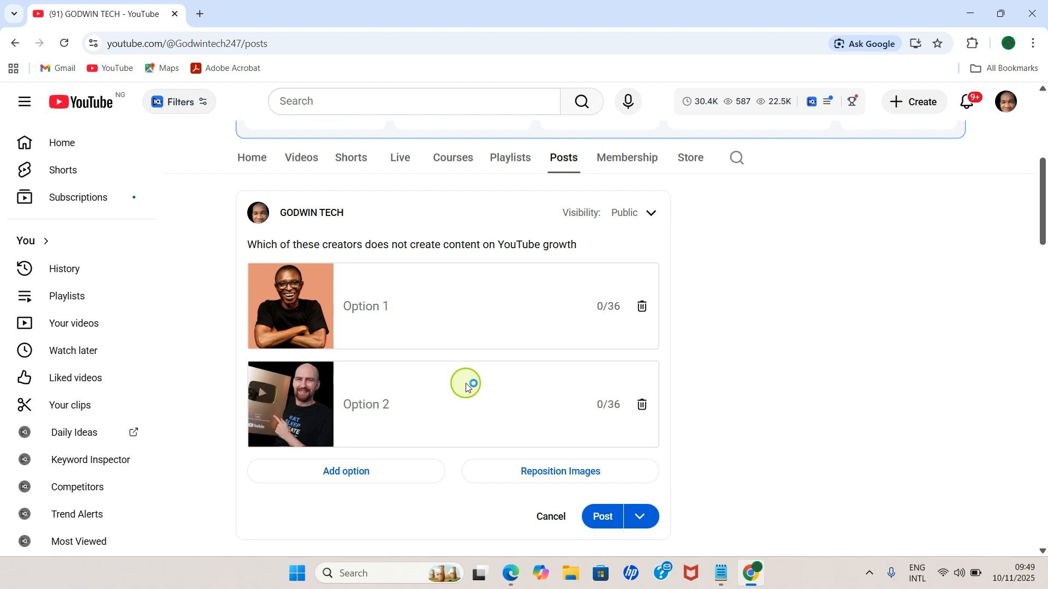
pyautogui.scroll(-1, 467, 388)
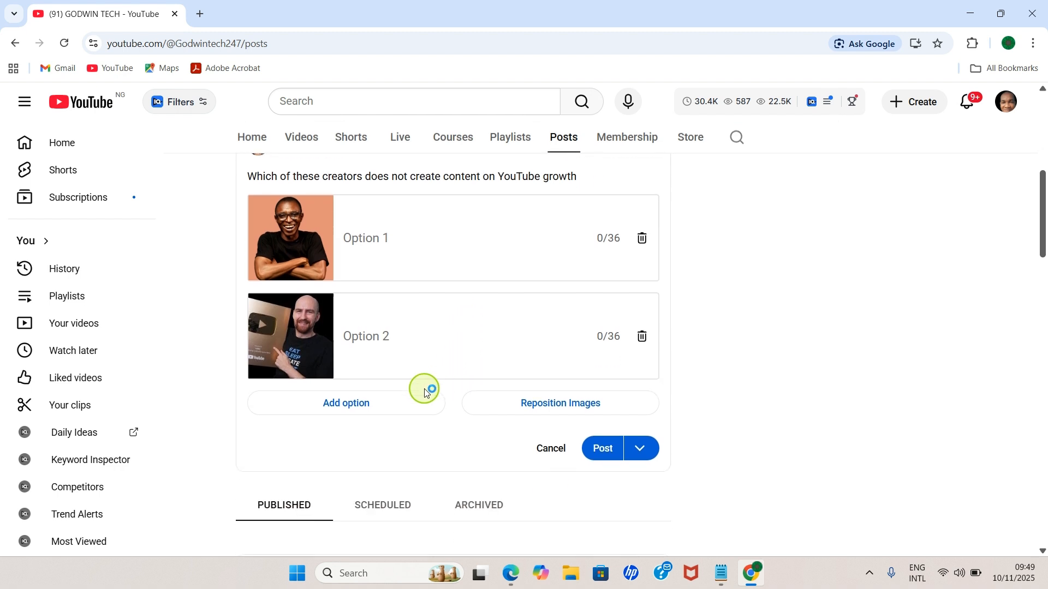
pyautogui.click(342, 404)
pyautogui.scroll(-1, 498, 426)
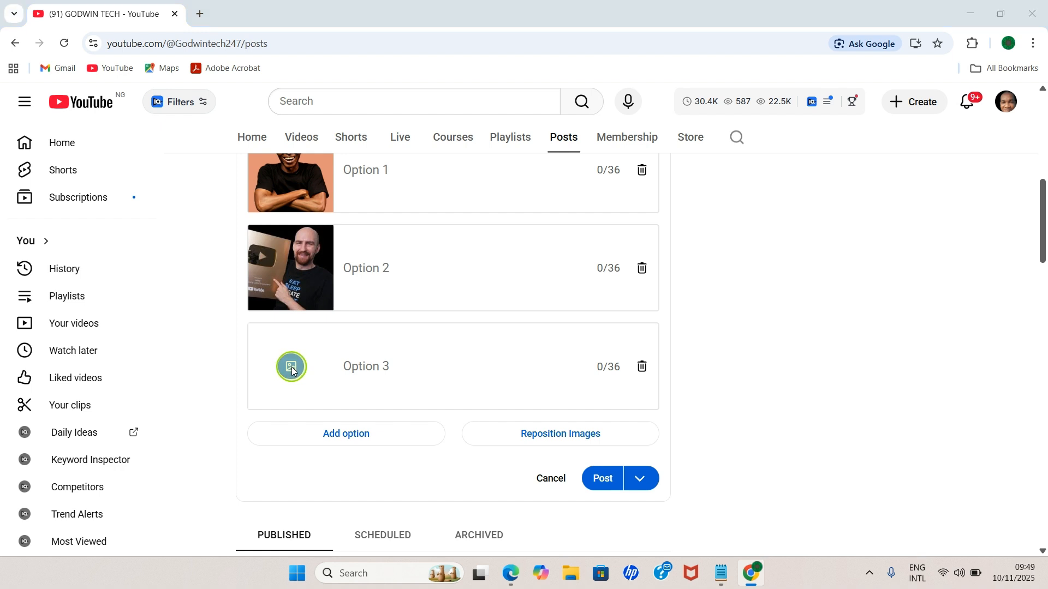
pyautogui.click(292, 367)
pyautogui.scroll(-5, 240, 181)
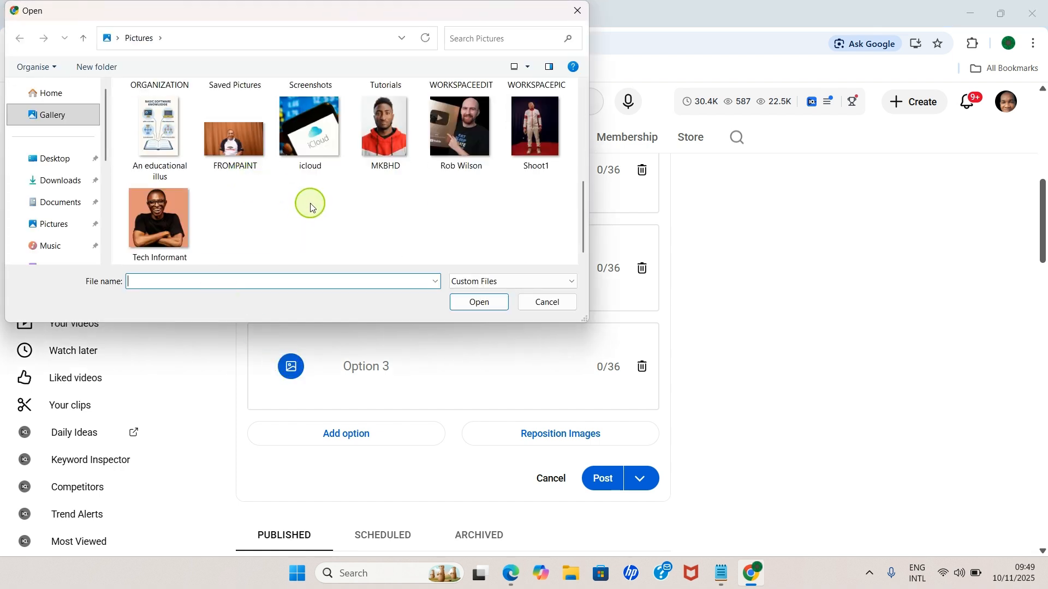
pyautogui.click(374, 138)
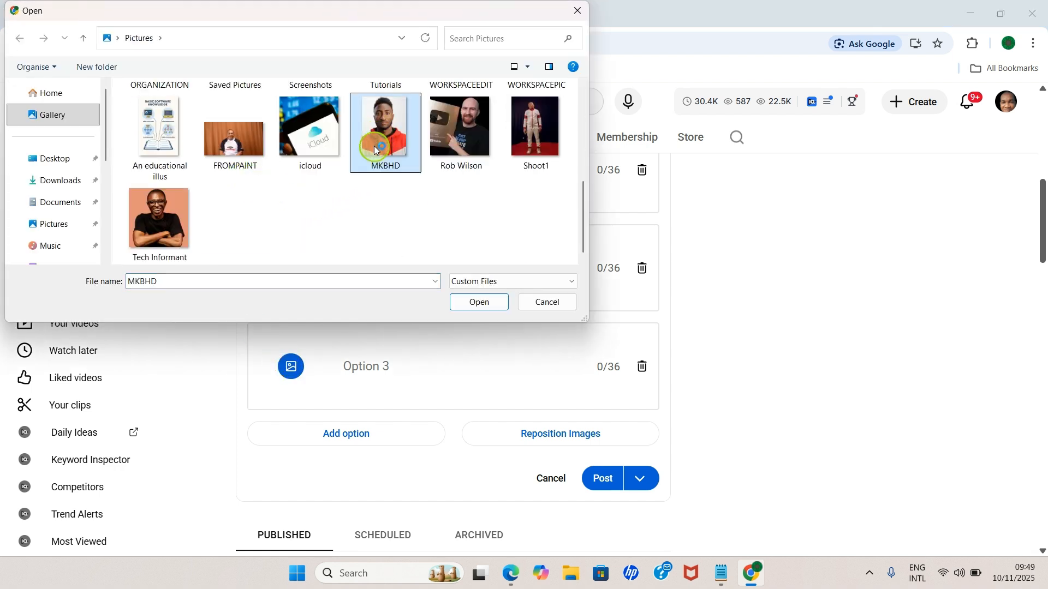
pyautogui.click(474, 302)
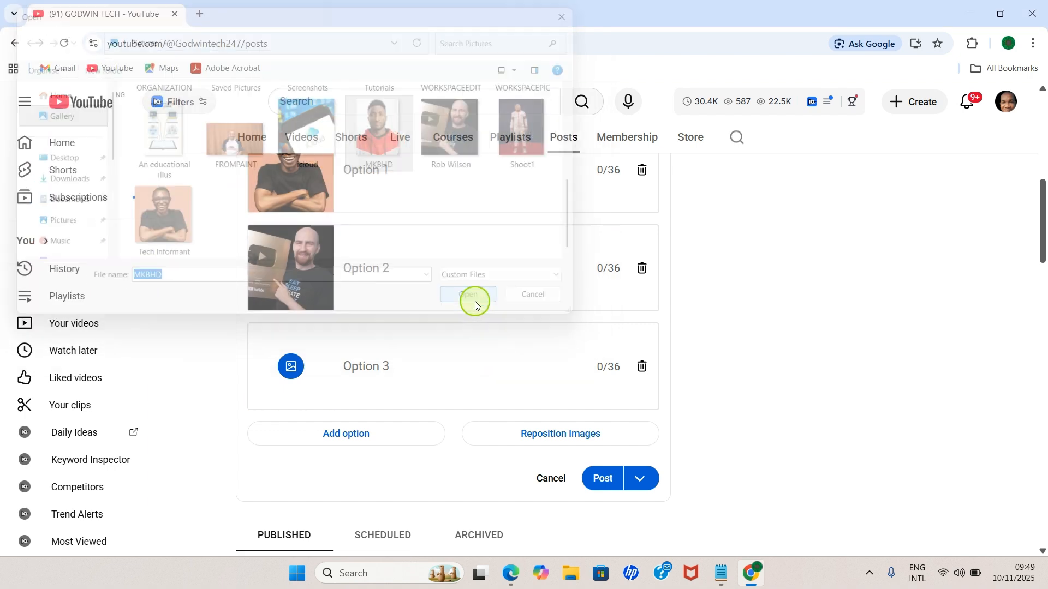
# Label the three poll options, in order, Tech Informant, Rob Wilson and MKBHD.
pyautogui.scroll(3, 485, 312)
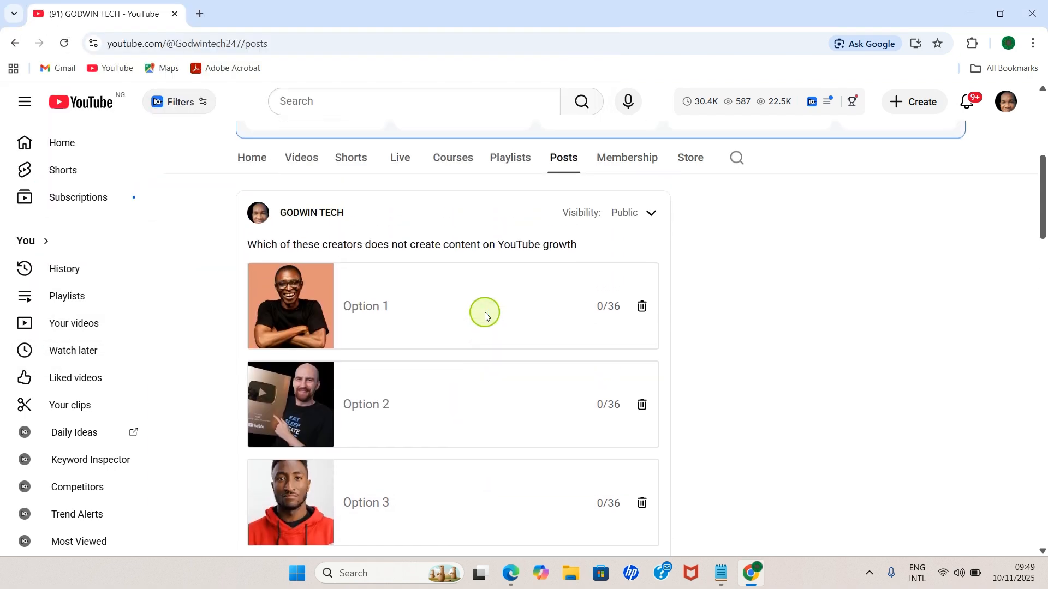
pyautogui.click(350, 306)
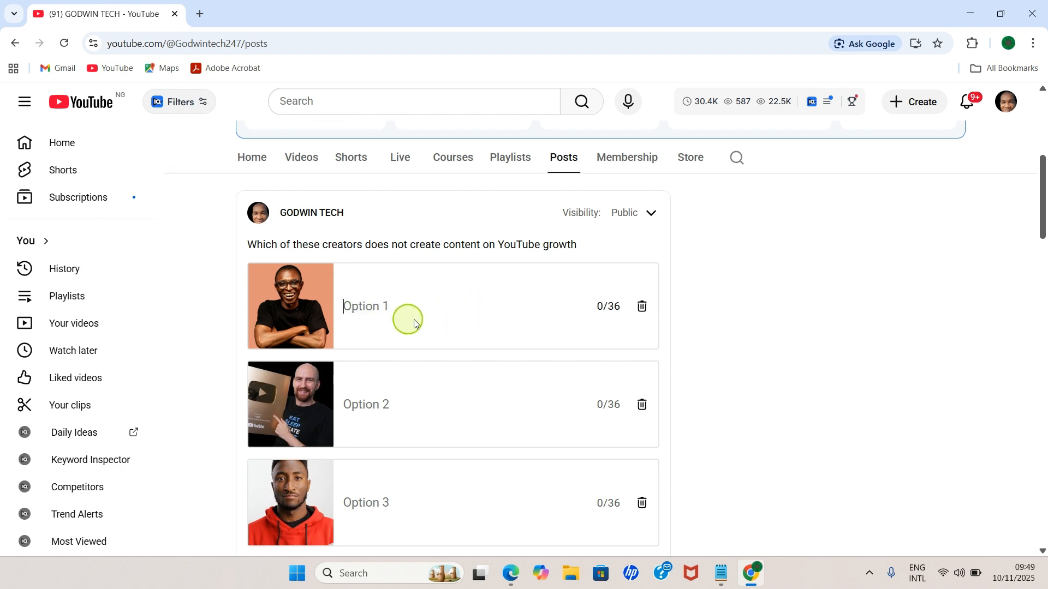
pyautogui.write('Tech')
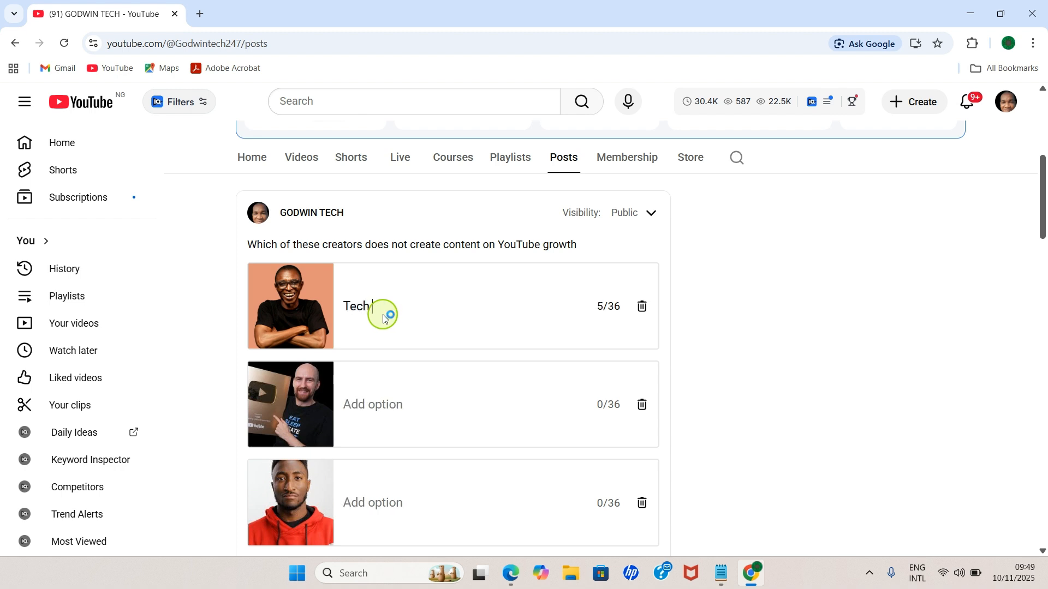
pyautogui.write(' Informant')
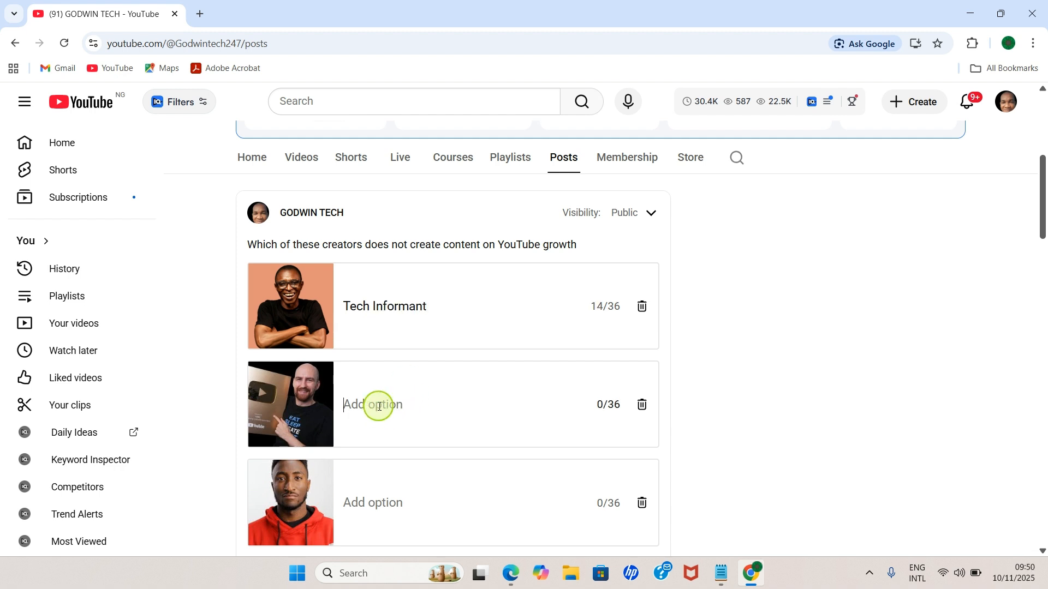
pyautogui.click(379, 407)
pyautogui.write('R')
pyautogui.write('ob Wilson')
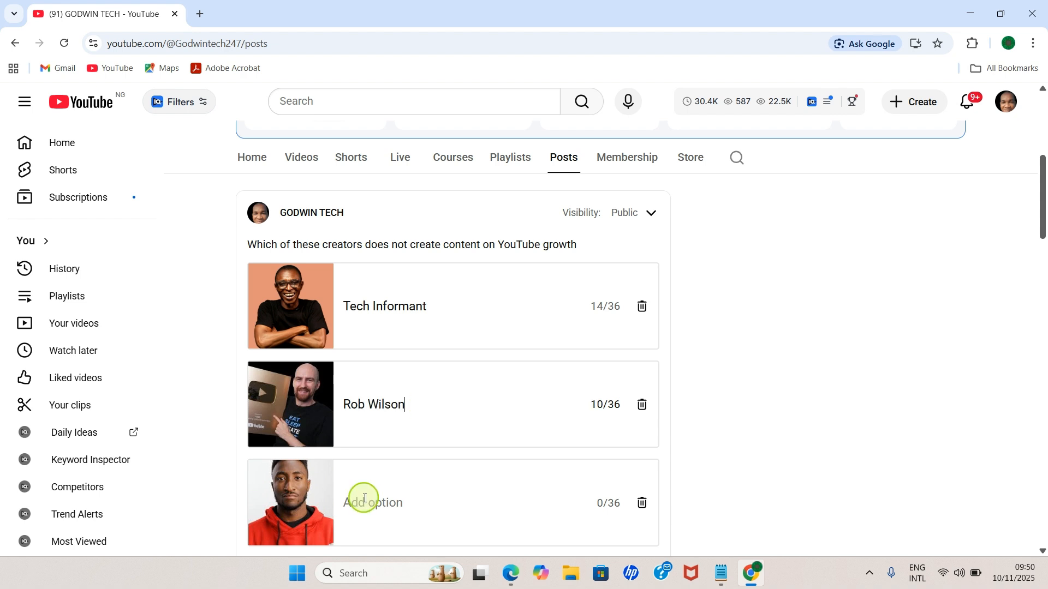
pyautogui.scroll(-1, 365, 496)
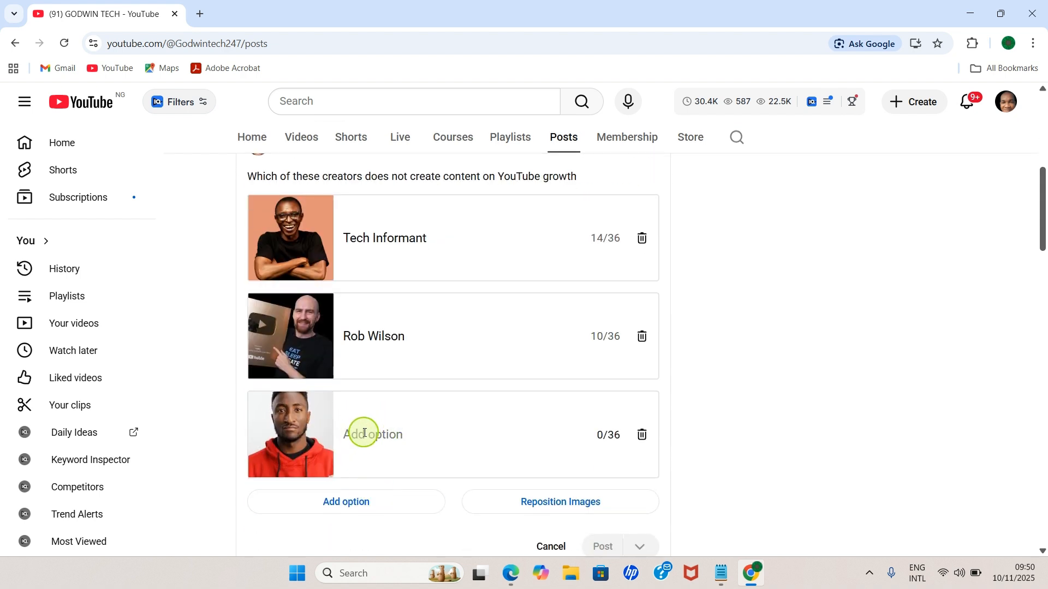
pyautogui.write('MKBHD')
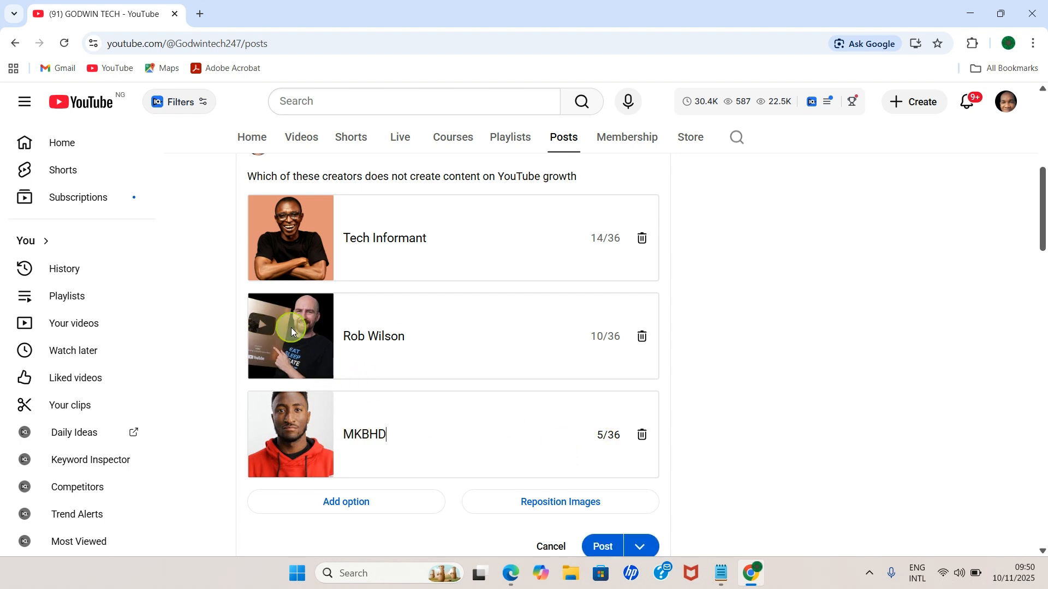
pyautogui.scroll(1, 459, 352)
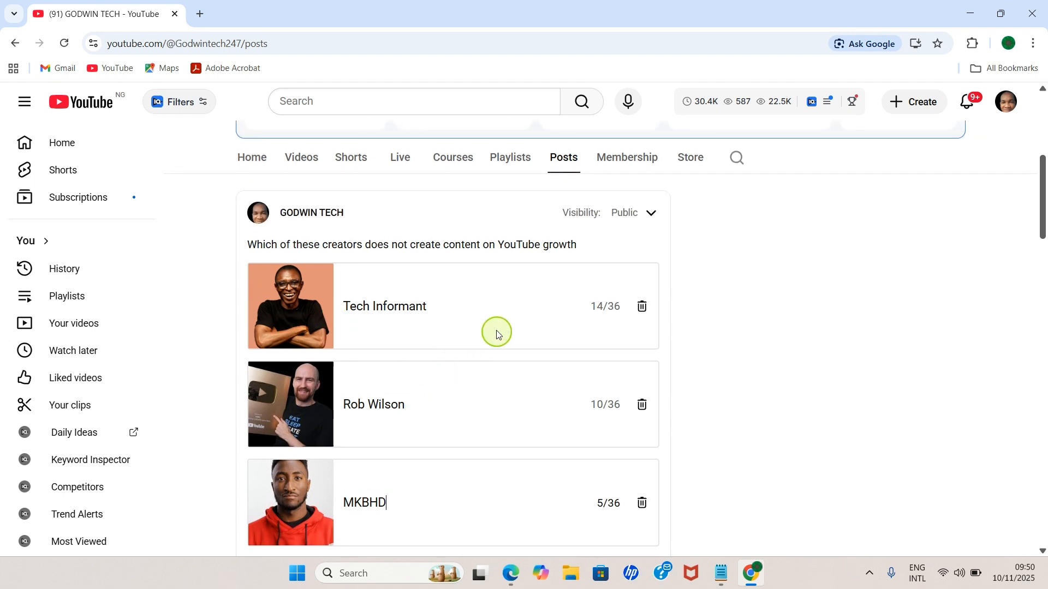
pyautogui.scroll(-2, 484, 328)
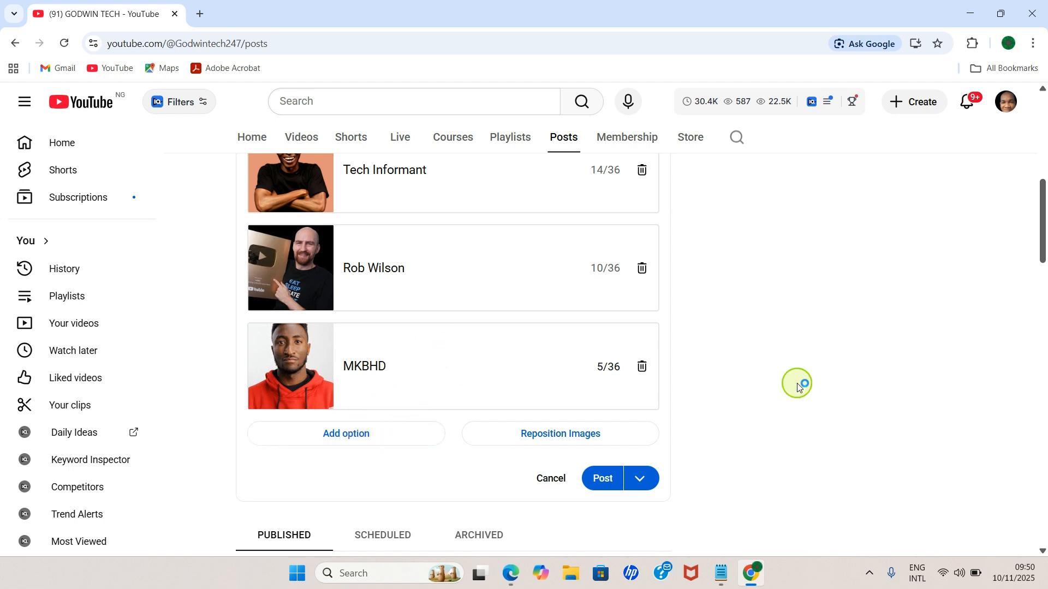
pyautogui.scroll(1, 606, 370)
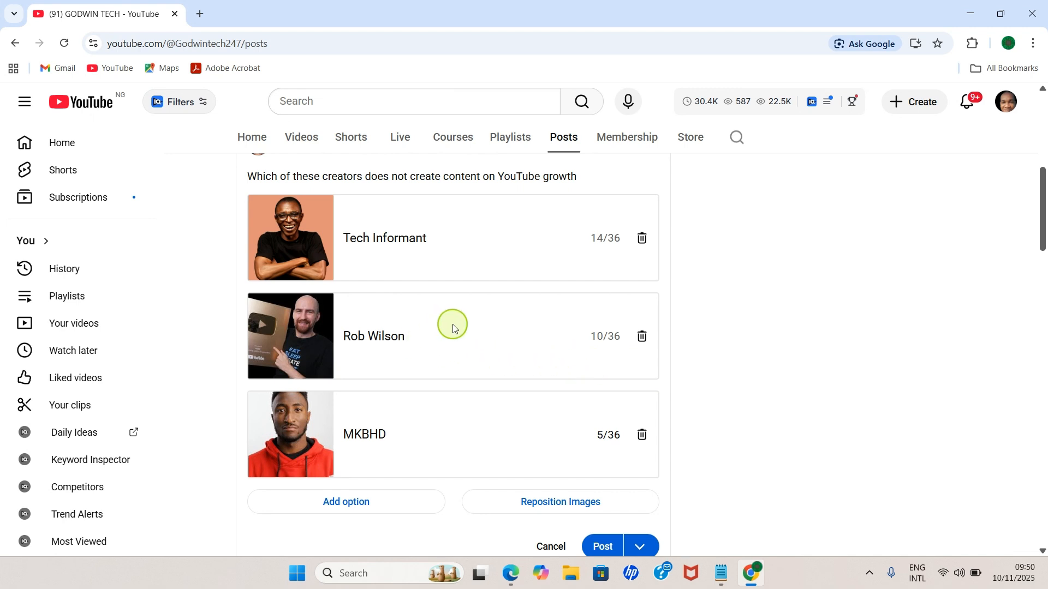
pyautogui.scroll(-1, 451, 323)
pyautogui.click(441, 338)
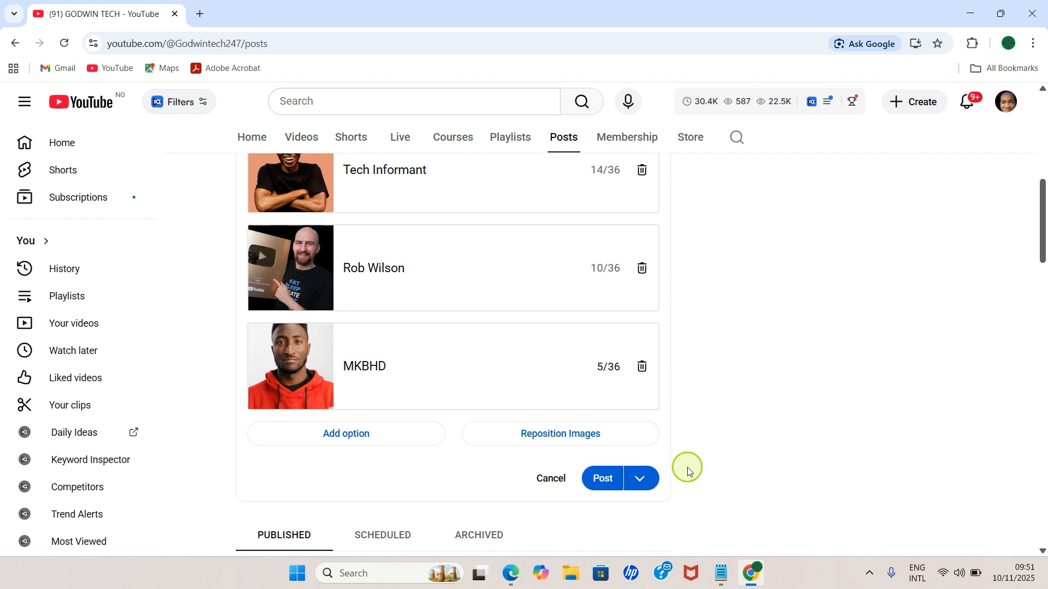
pyautogui.click(641, 479)
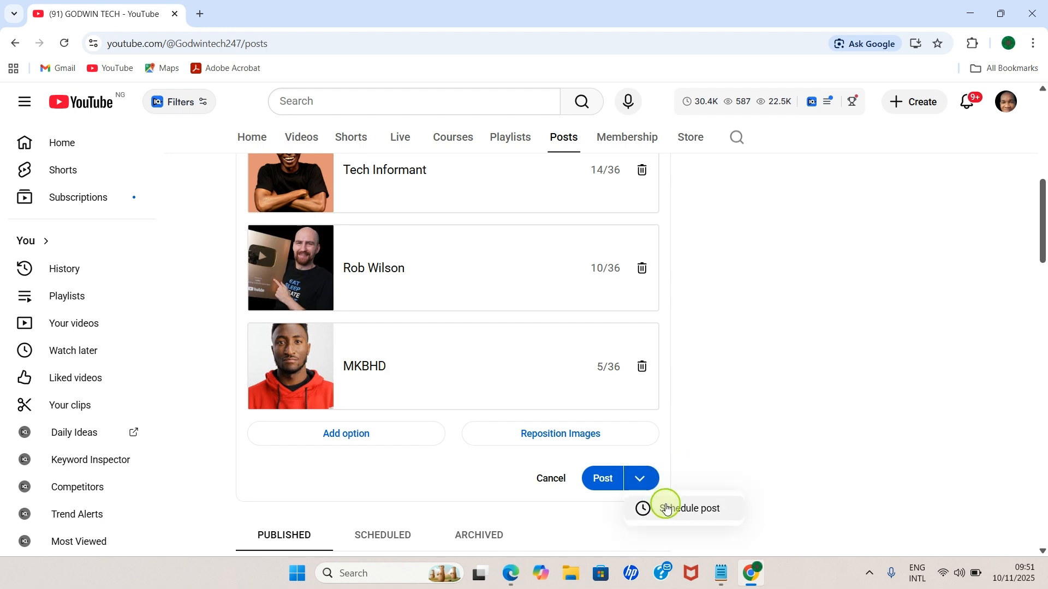
pyautogui.click(756, 434)
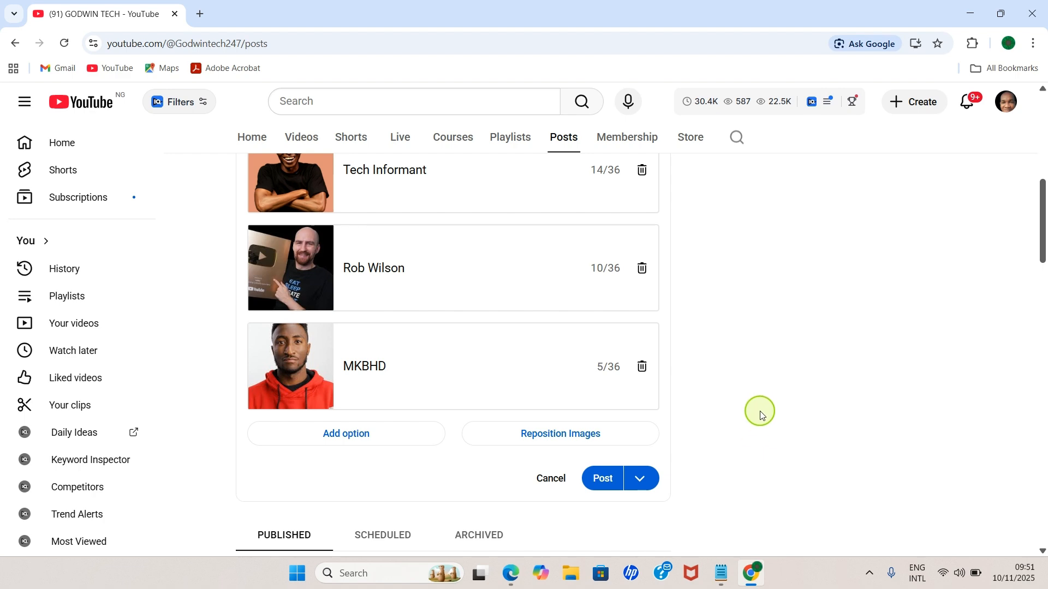
# Publish the image poll immediately, look over the published post, and minimize the browser window.
pyautogui.click(603, 481)
pyautogui.scroll(-4, 789, 445)
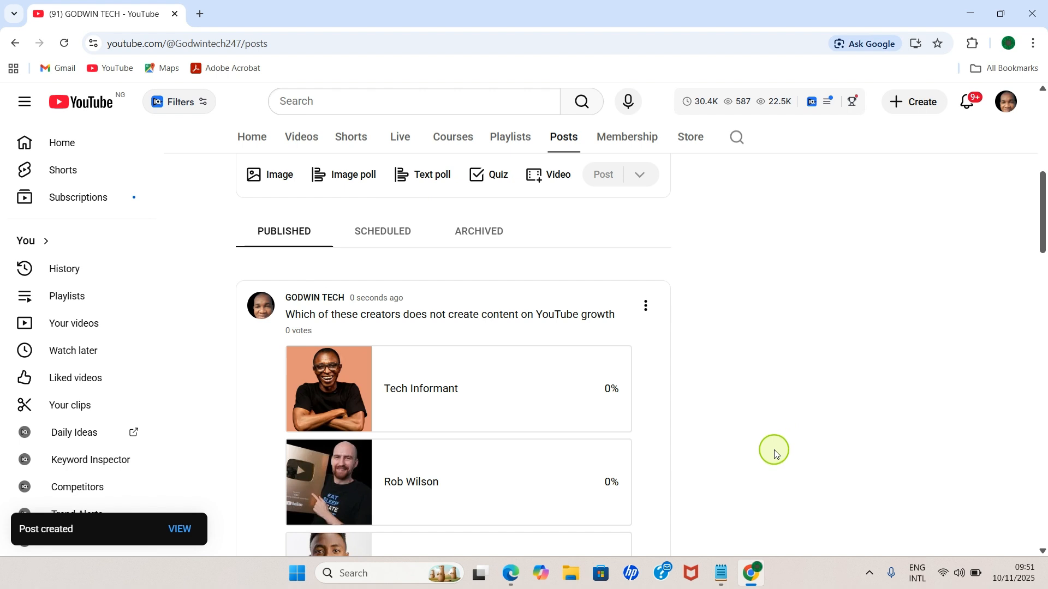
pyautogui.scroll(-2, 713, 414)
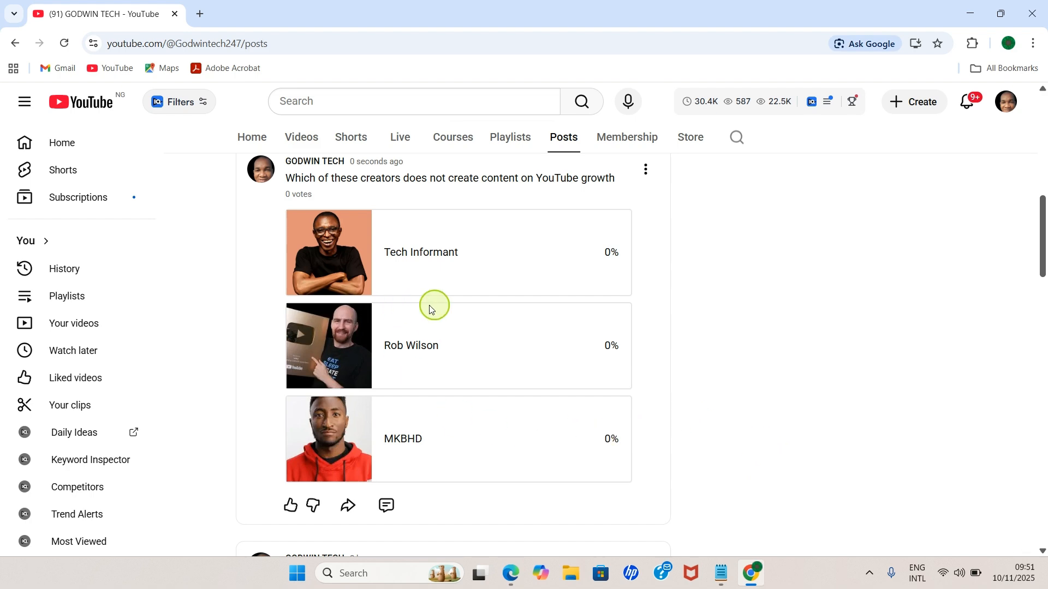
pyautogui.click(971, 7)
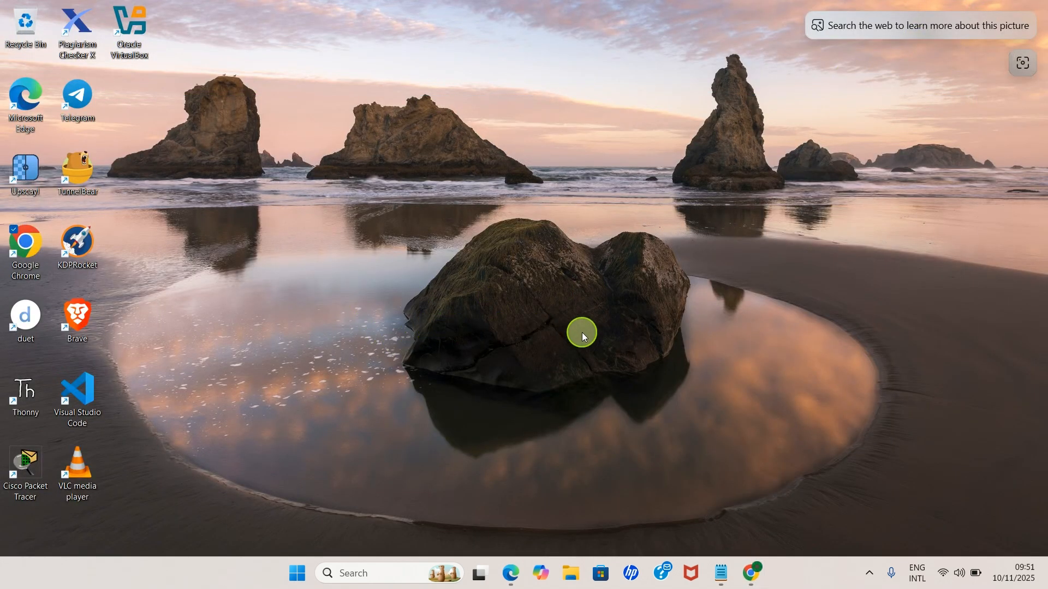